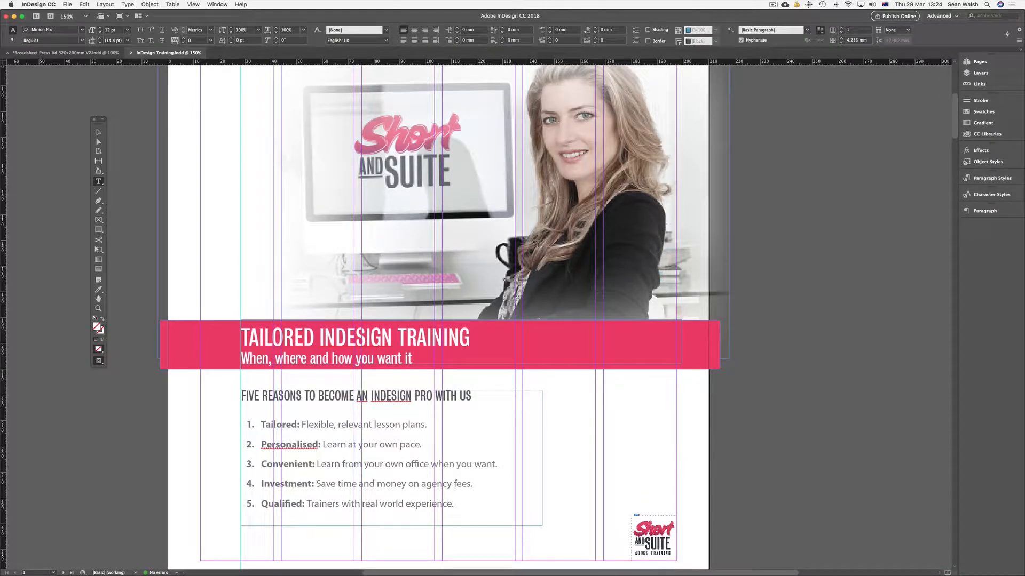
Start a new document from the A4 blank preset among the print presets.
click(67, 5)
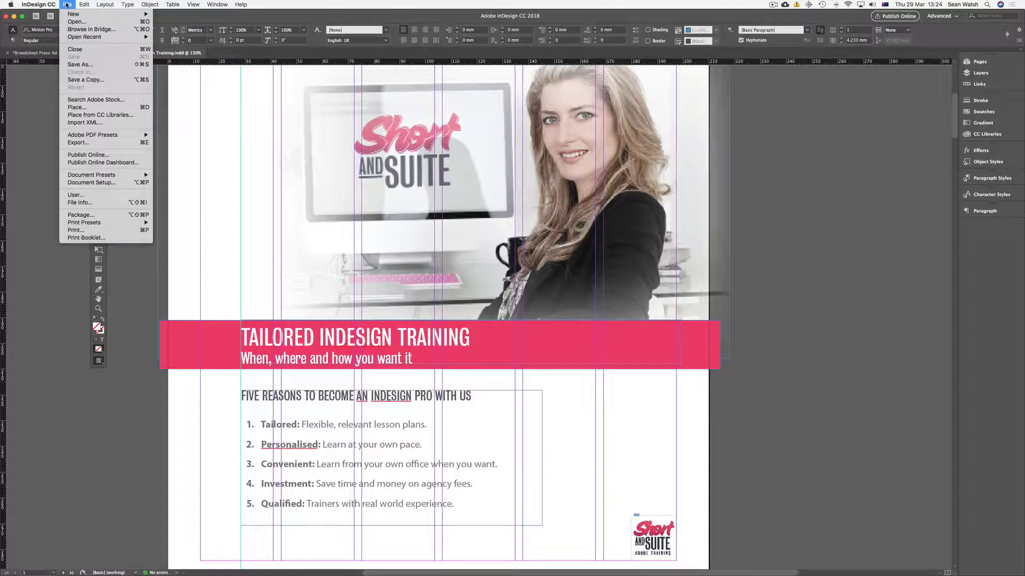
mouse_move(71, 14)
click(172, 17)
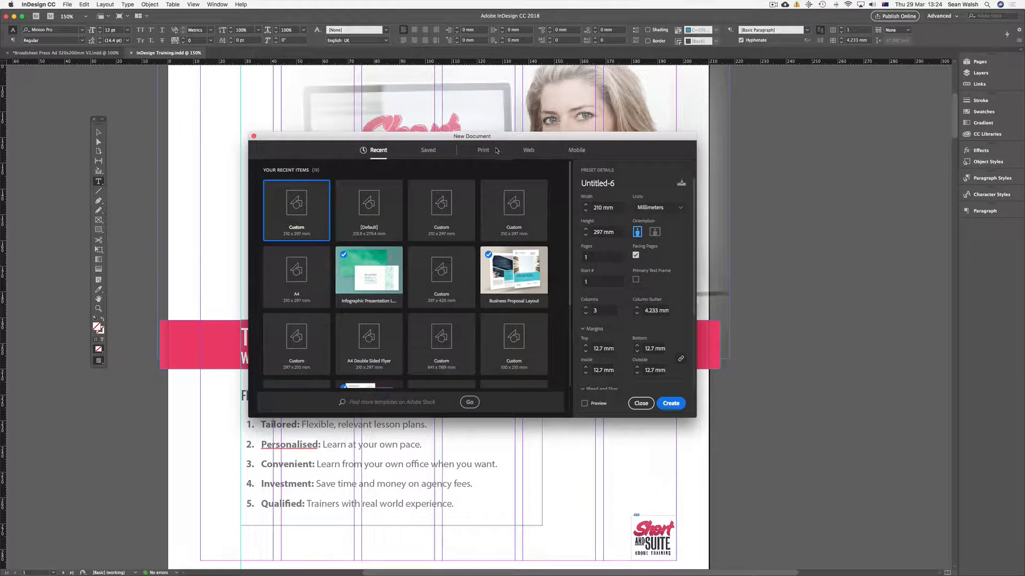
click(486, 153)
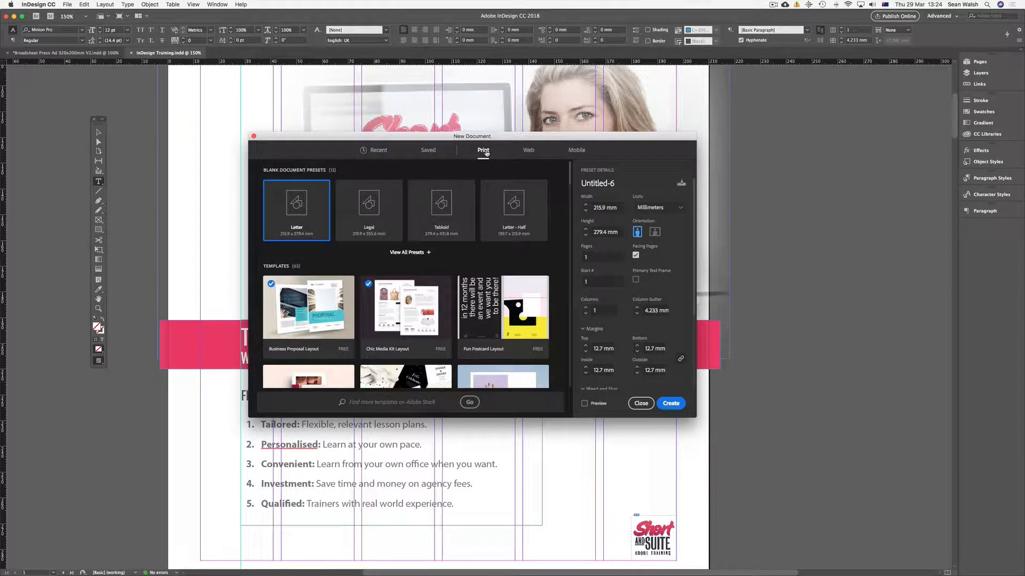
click(416, 253)
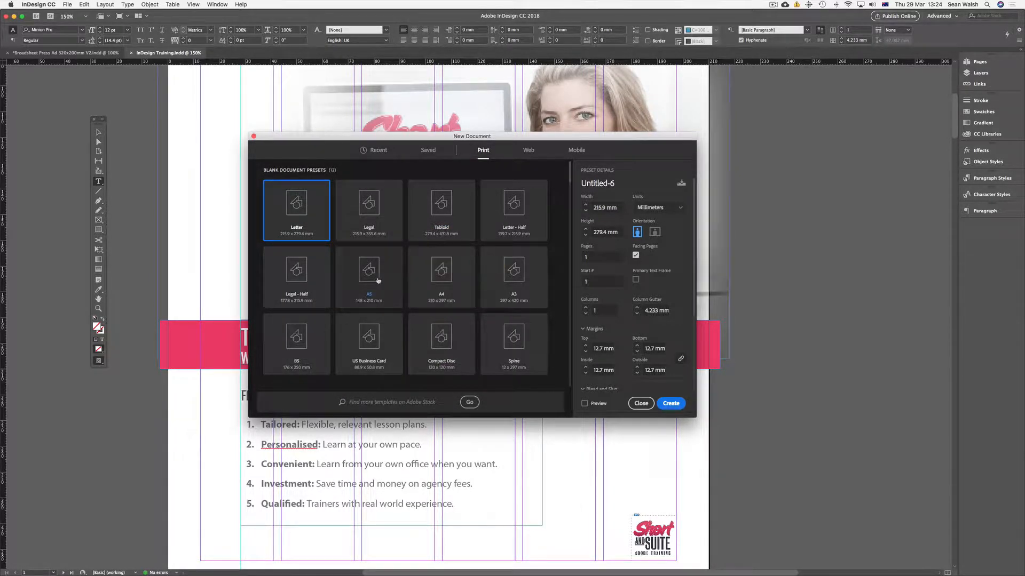
click(441, 277)
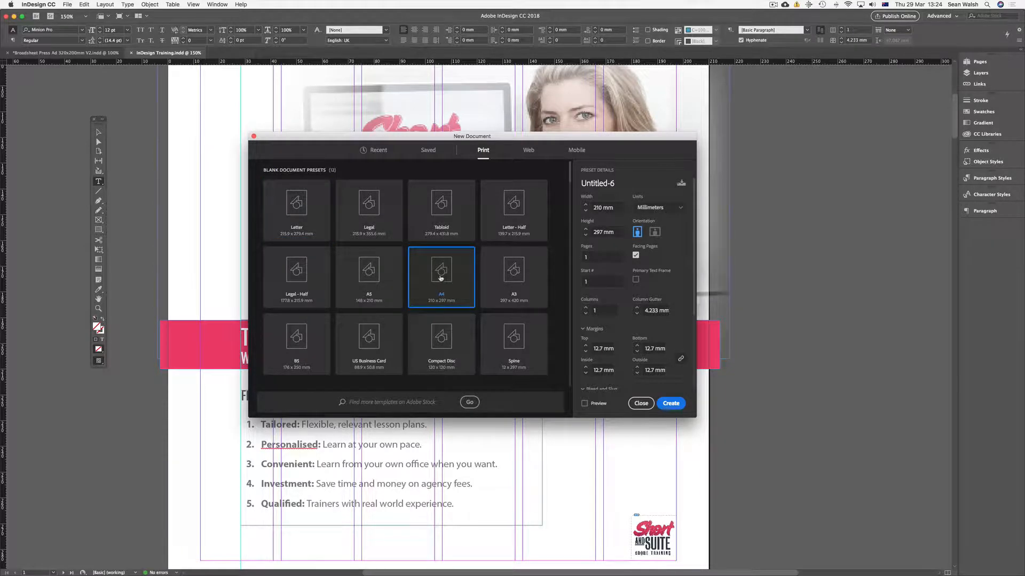
Set the new document to 2 pages without facing pages, and preview it with the dialog moved off the page.
click(635, 256)
click(578, 258)
text(2)
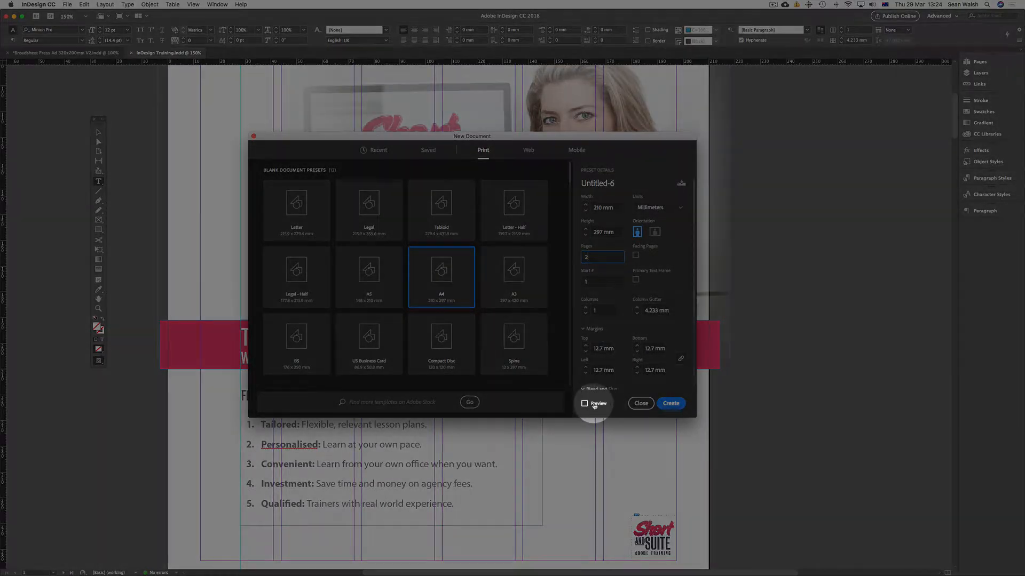
click(584, 404)
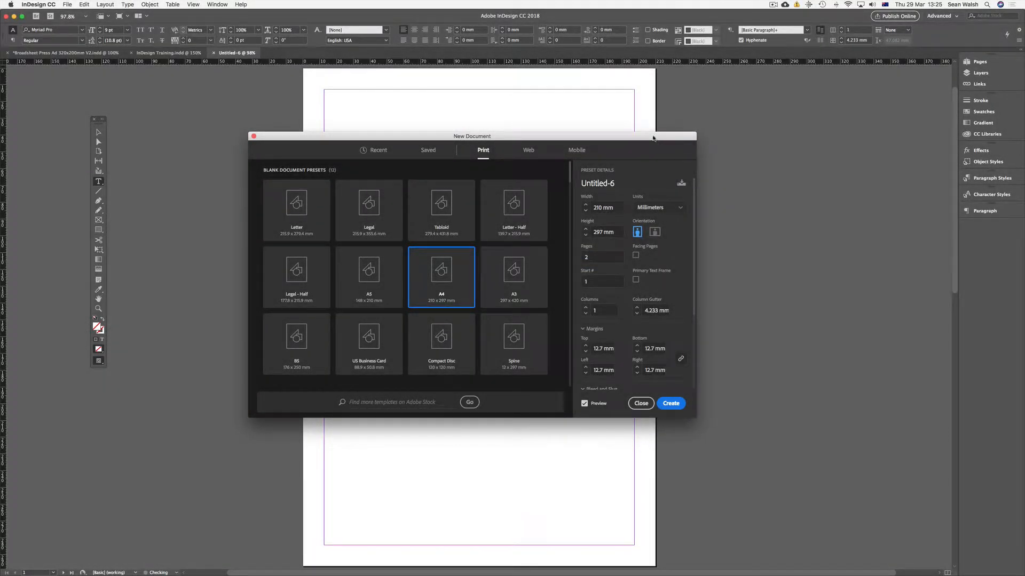
drag(658, 137, 825, 220)
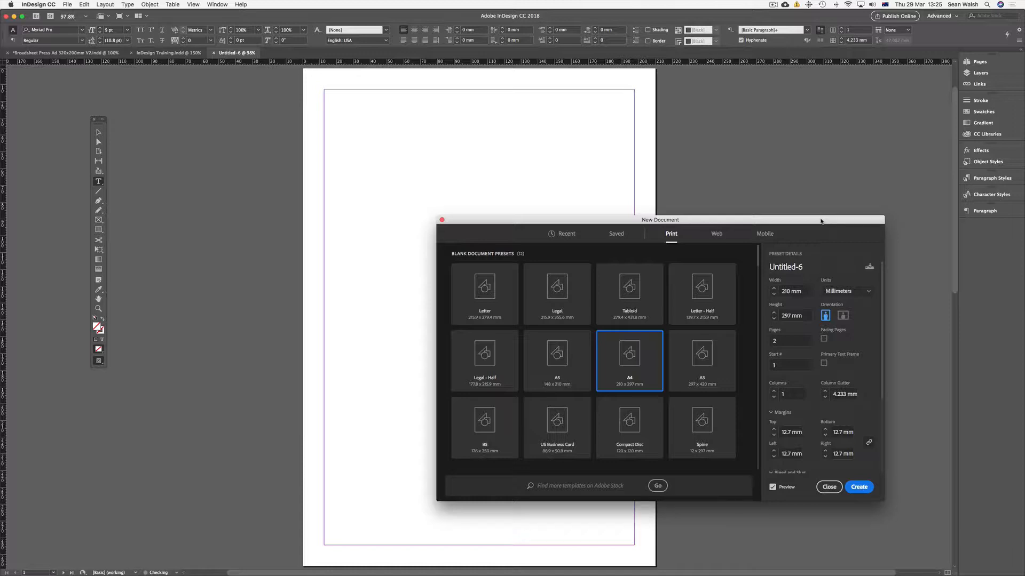
drag(820, 221, 804, 192)
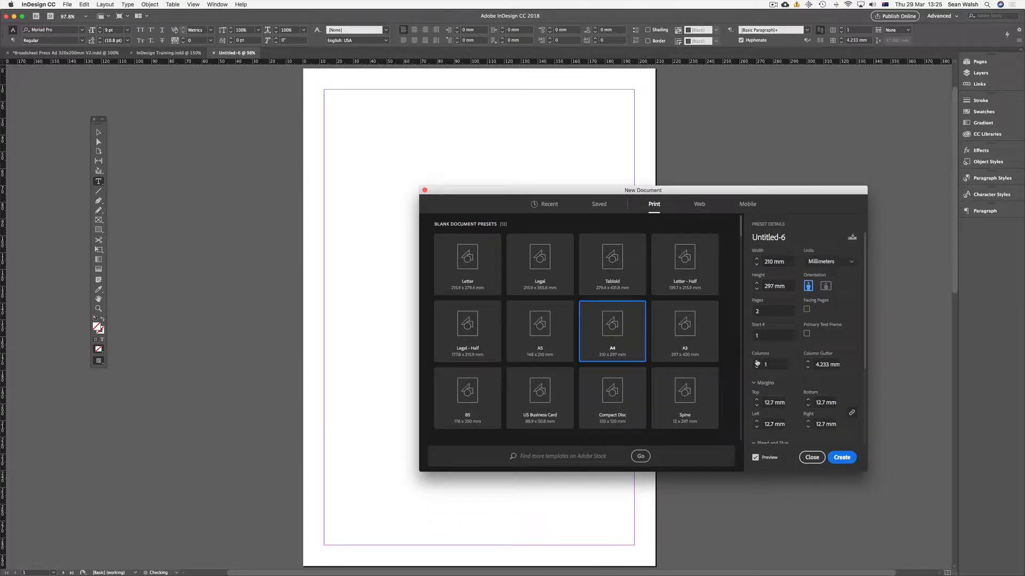
Give the page layout 3 columns with a 4 mm gutter and 11 mm margins on all sides.
click(756, 362)
click(756, 361)
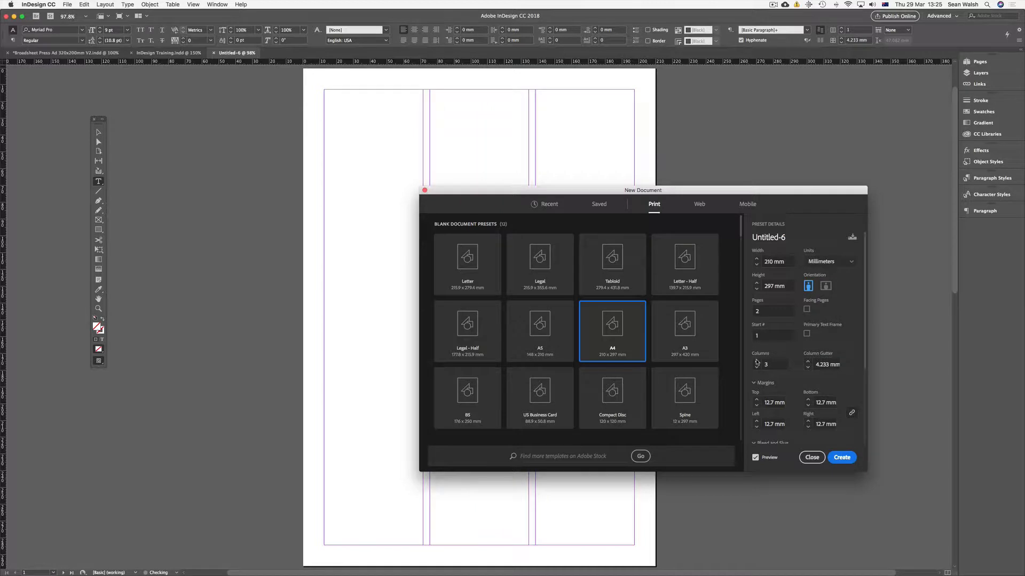
click(808, 369)
click(756, 406)
click(756, 406)
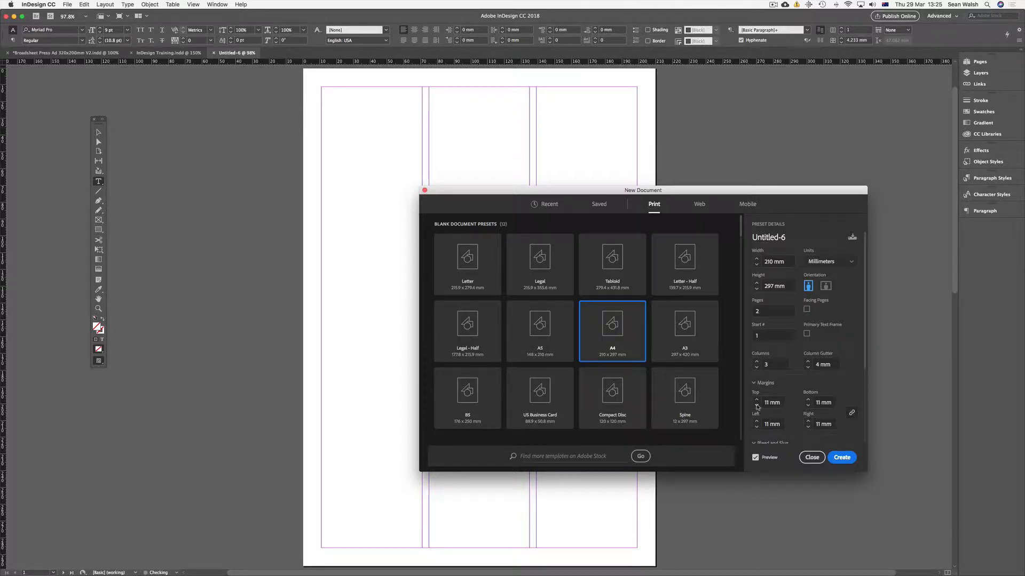
Set the new document's bleed to 3 mm on all four sides.
scroll(814, 390, down, 3)
scroll(814, 390, down, 1)
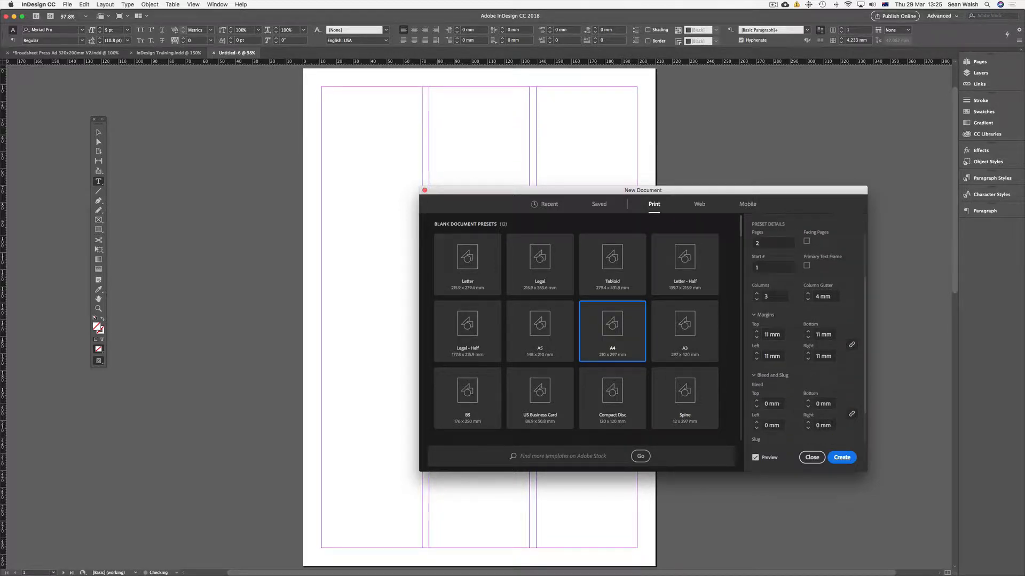
click(756, 403)
click(757, 401)
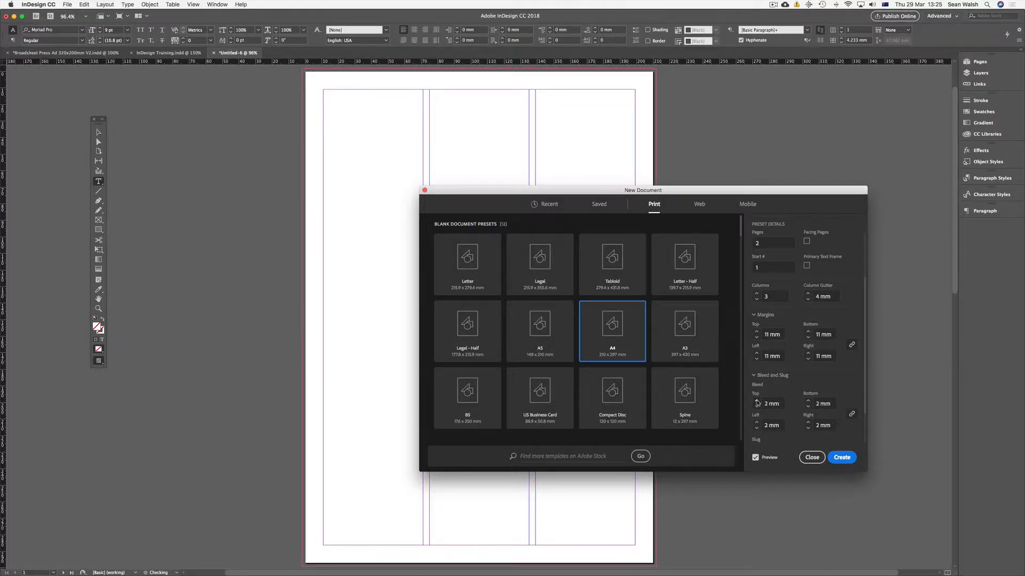
click(757, 401)
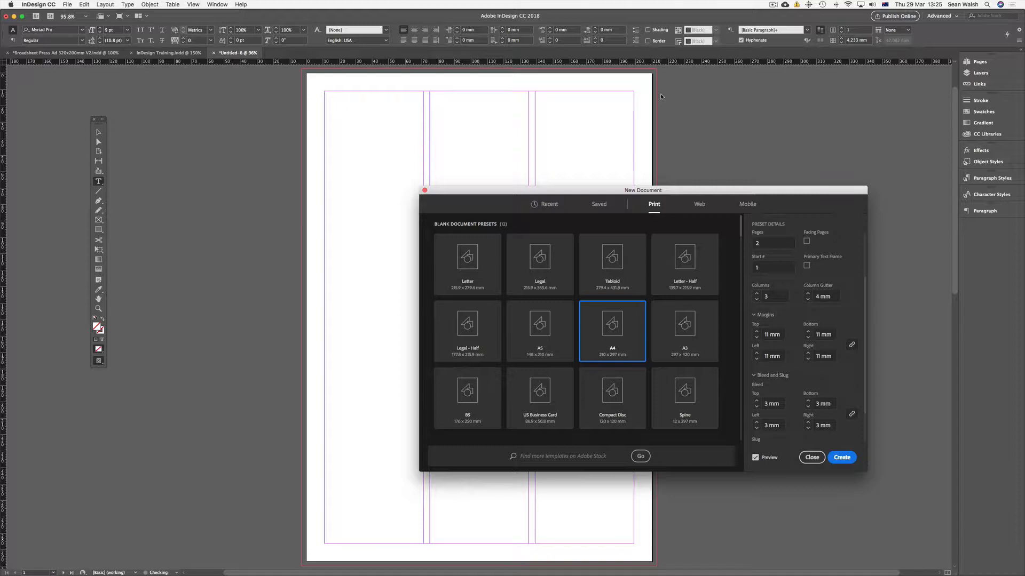
Look at the full set of blank document presets for mobile devices.
click(750, 206)
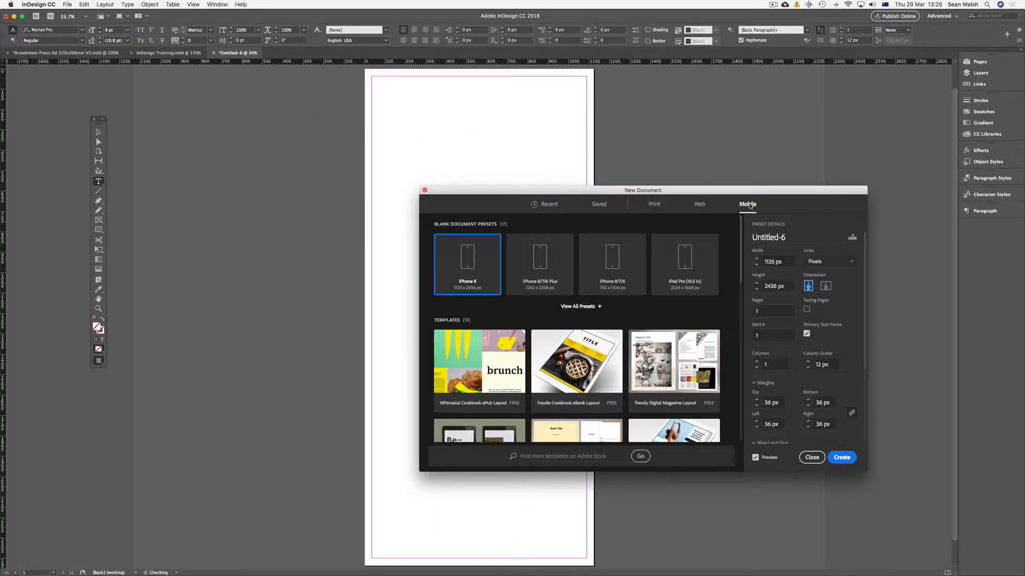
click(577, 308)
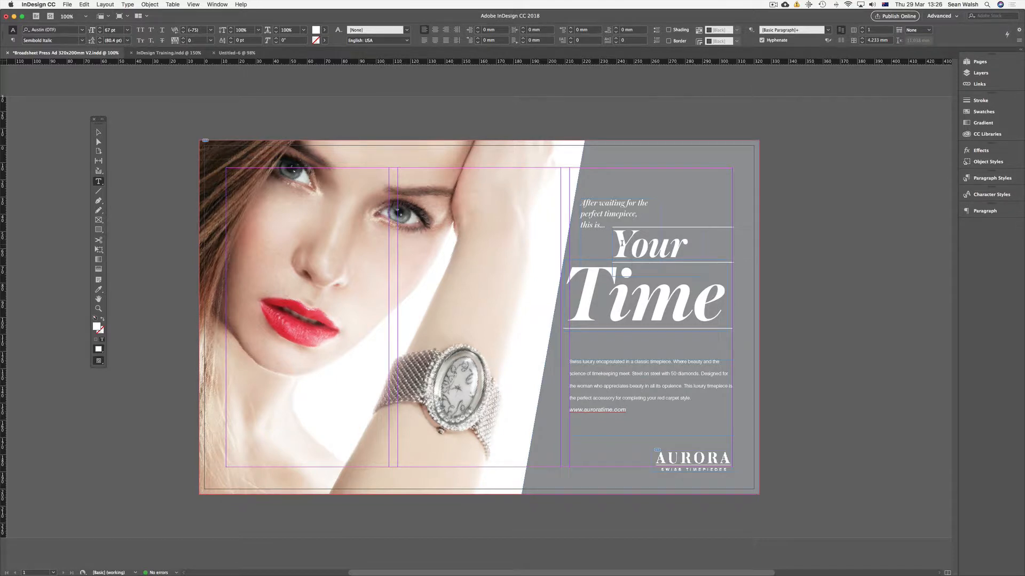
Show the fonts similar to that of the headline word "Your" in the press ad, and clear that filter.
drag(617, 244, 683, 245)
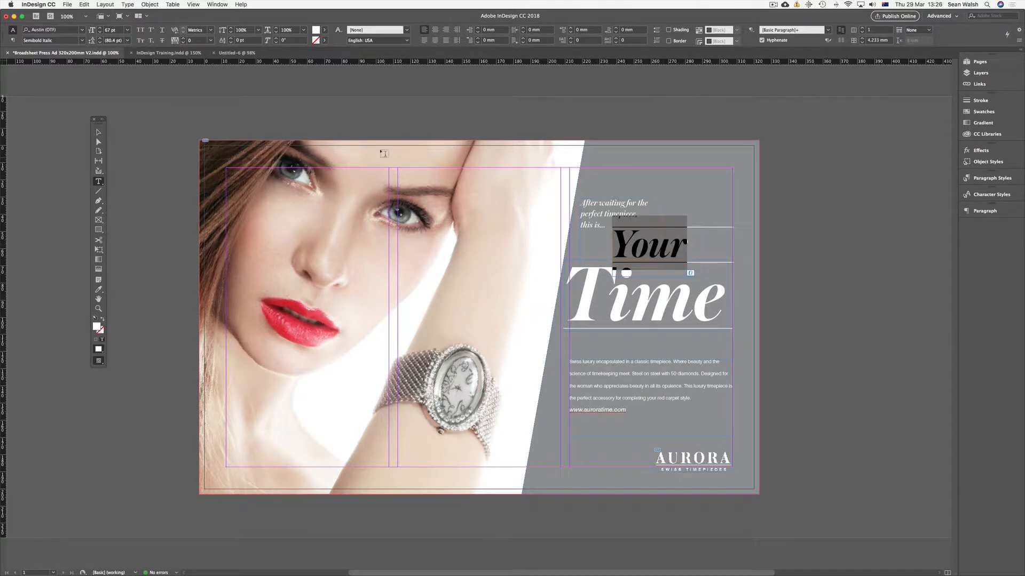
click(83, 30)
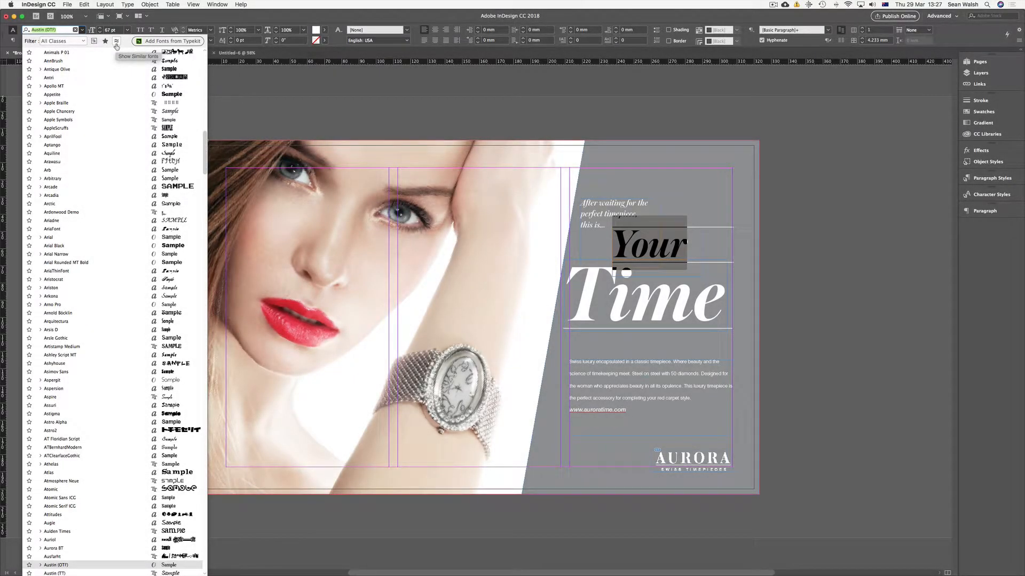
click(115, 42)
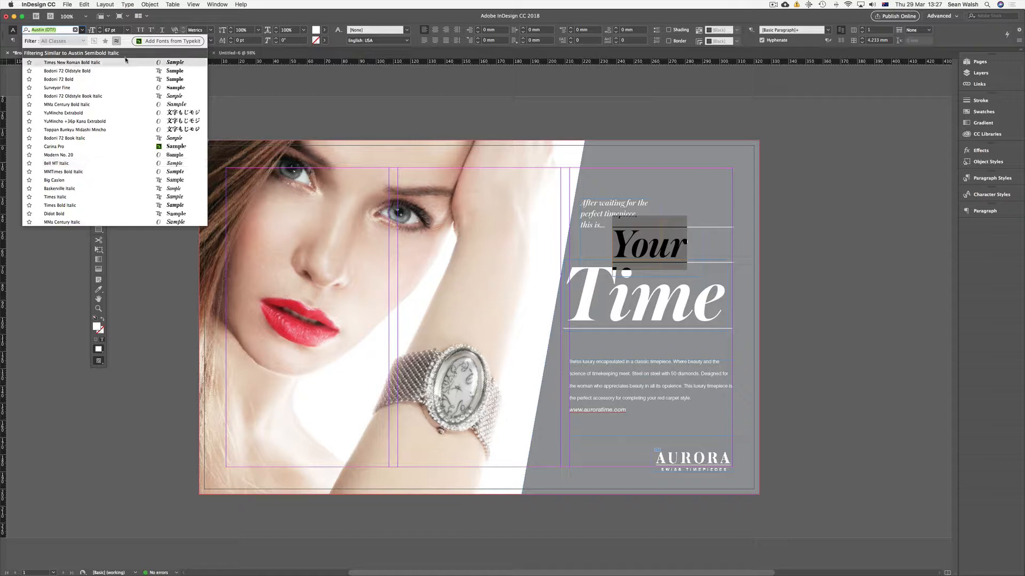
click(116, 42)
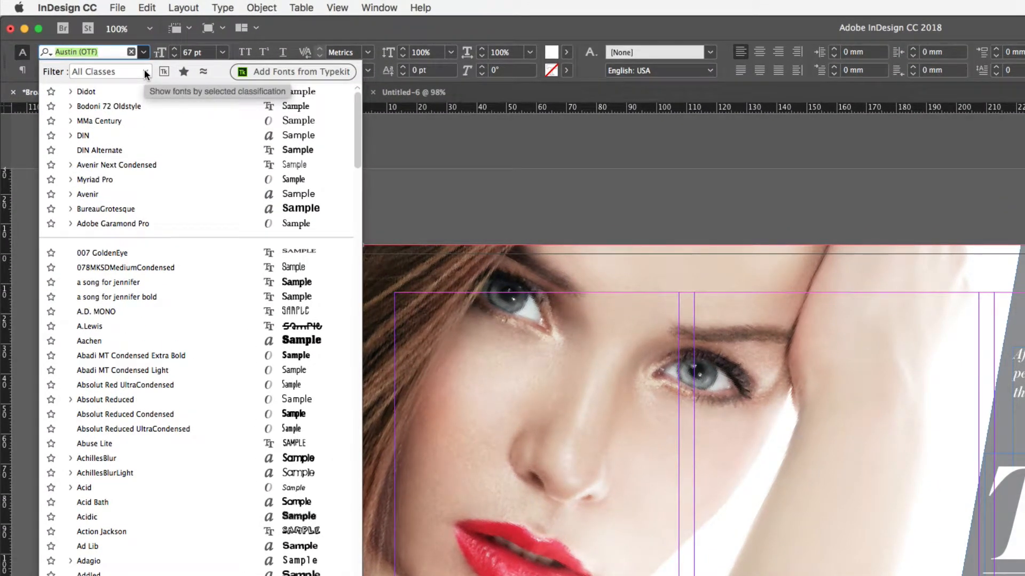
Browse the font list filtered by the Script, Sans Serif and Serif classes, and leave it without changing the font.
click(145, 72)
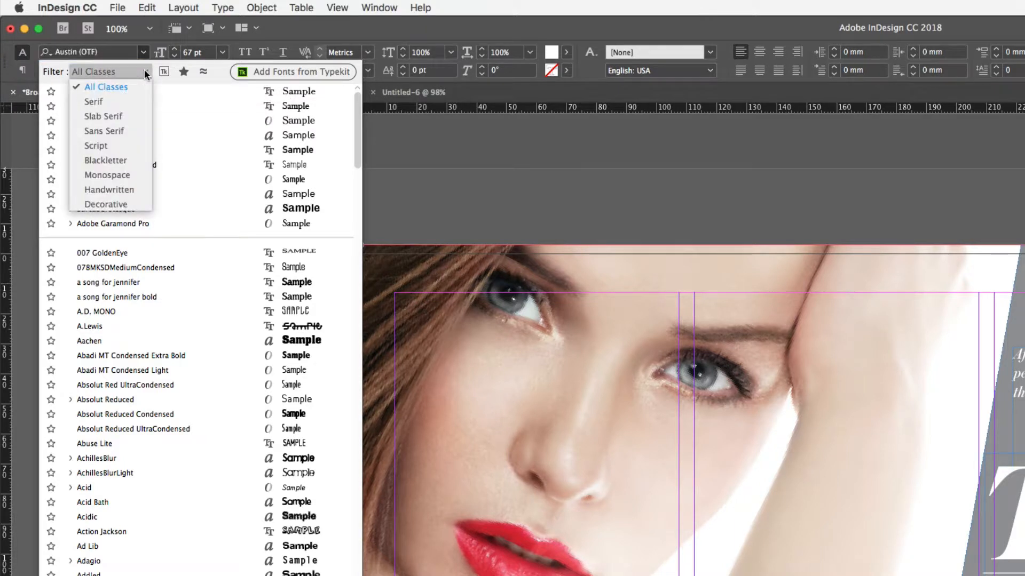
click(98, 146)
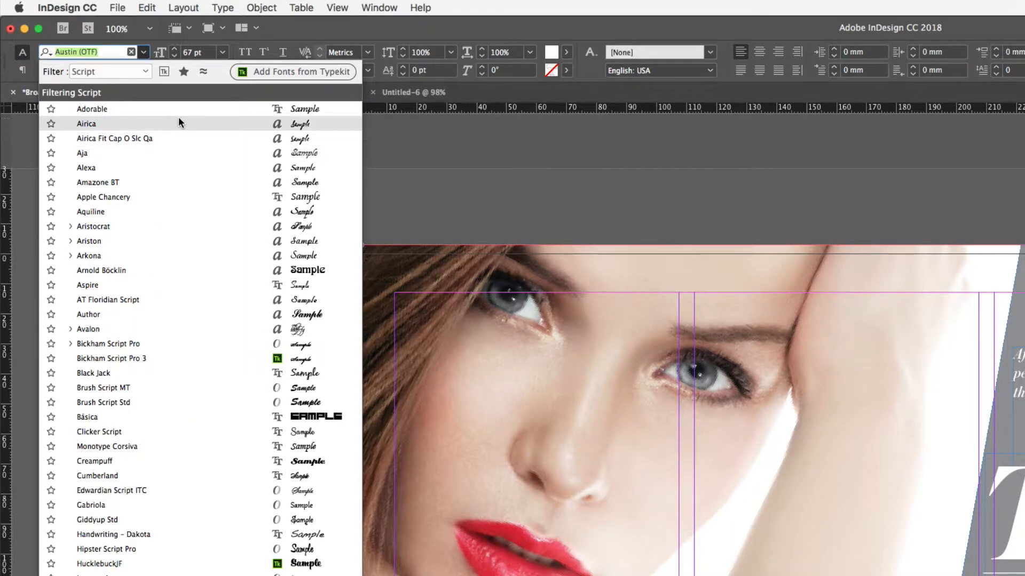
click(144, 71)
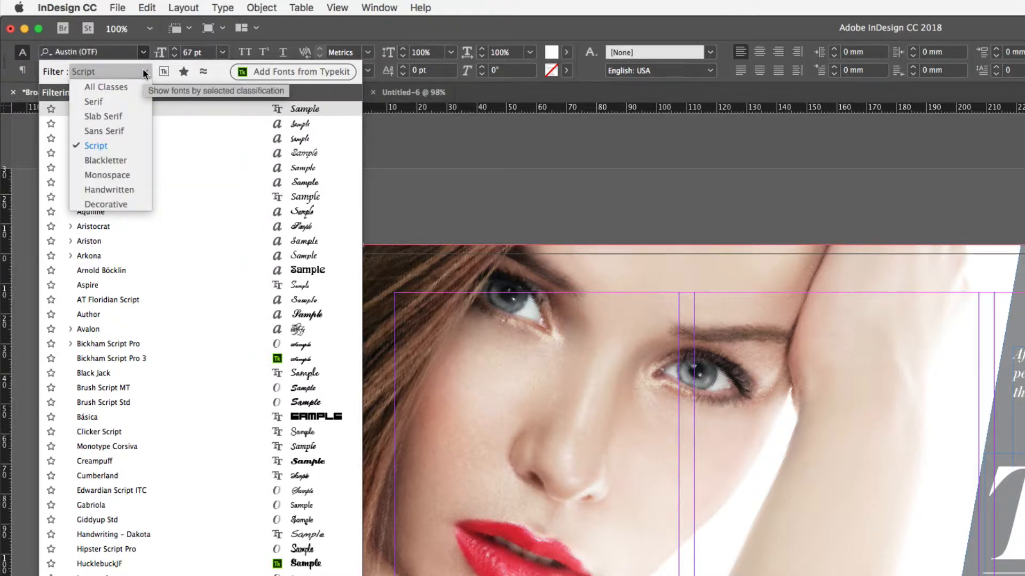
click(113, 131)
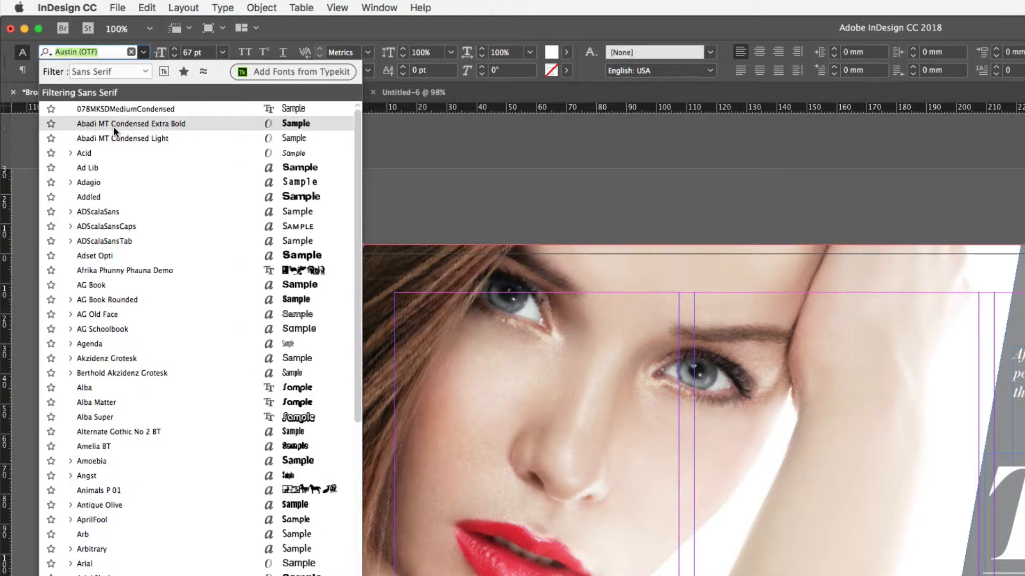
click(134, 71)
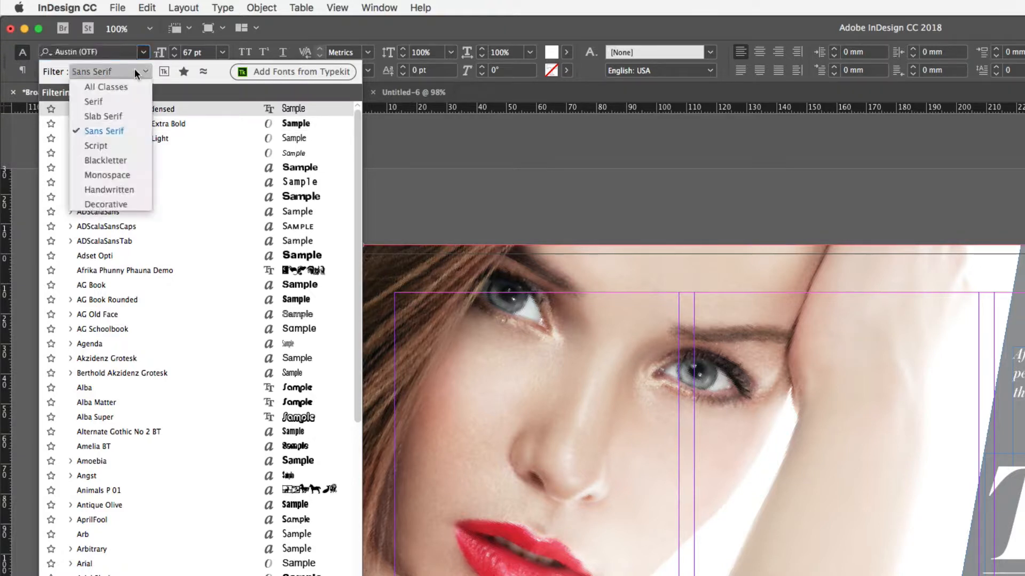
click(120, 103)
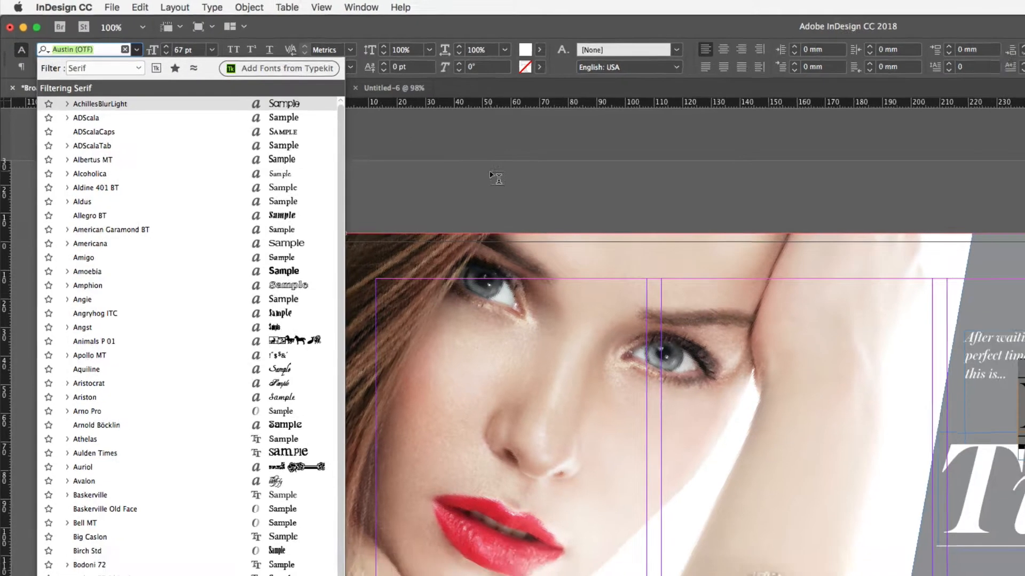
click(518, 186)
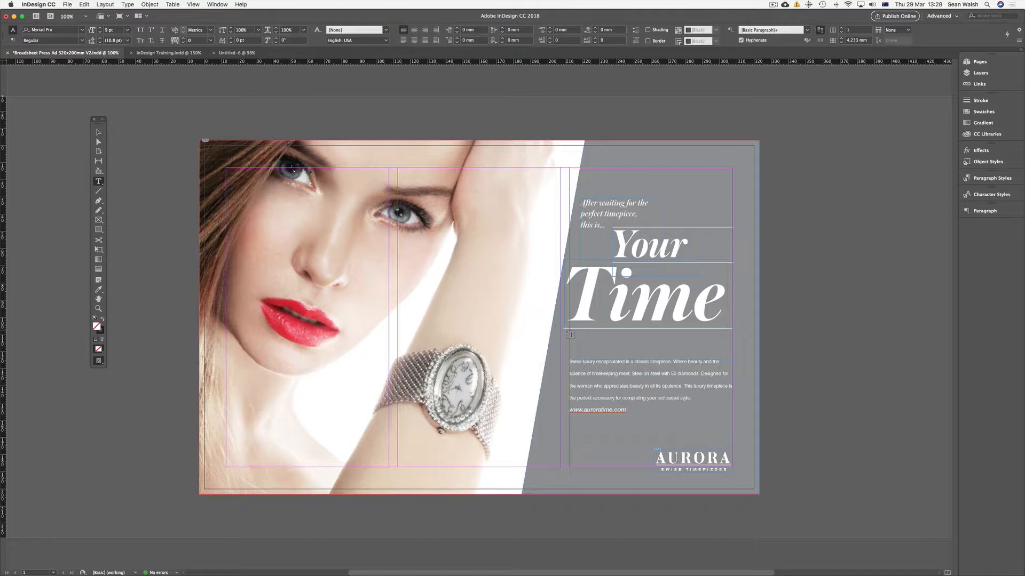
Add a paragraph border to the body copy and the web address line below the headline.
key(super+equal)
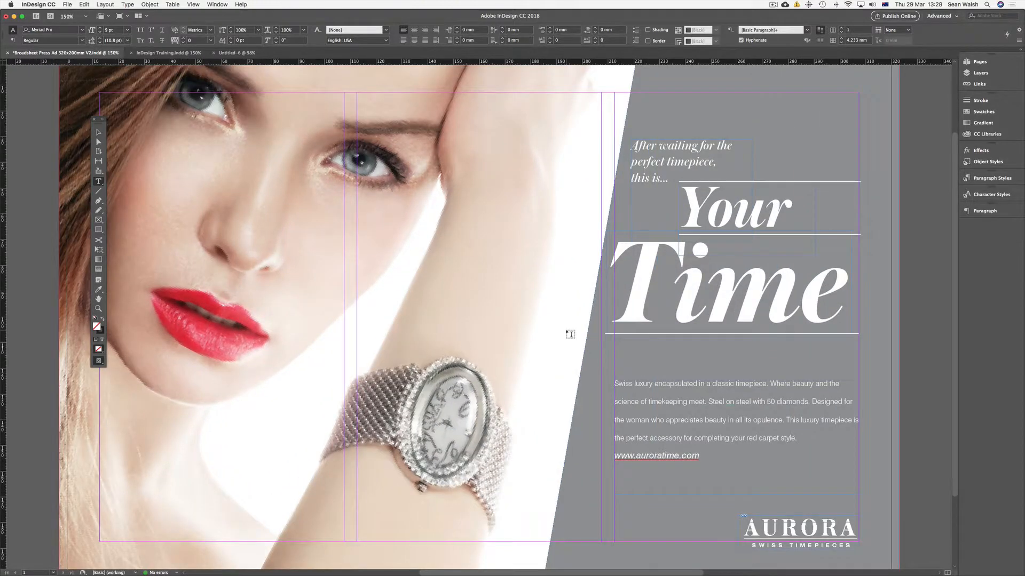
drag(721, 430, 545, 362)
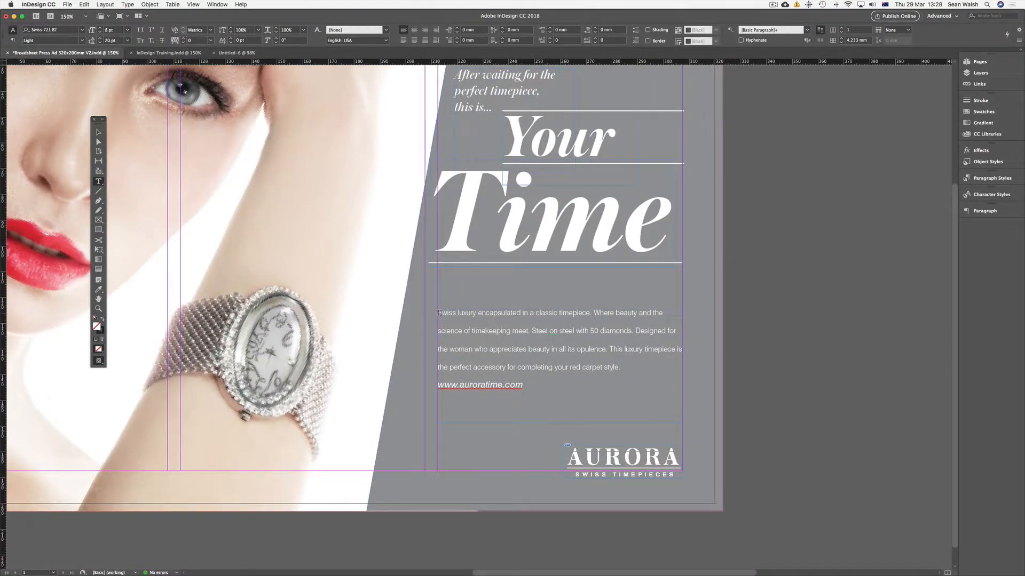
drag(439, 313, 526, 387)
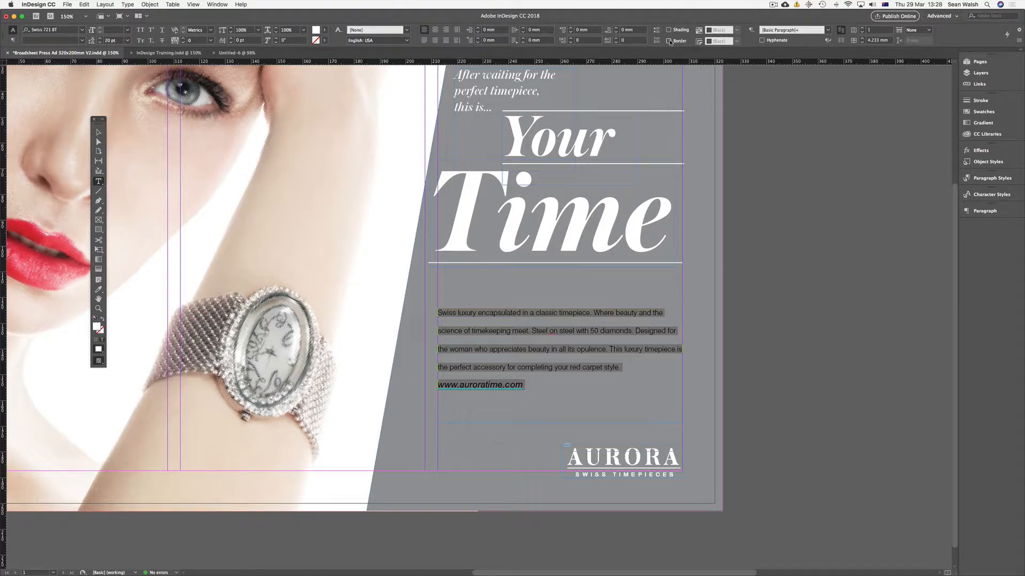
click(669, 42)
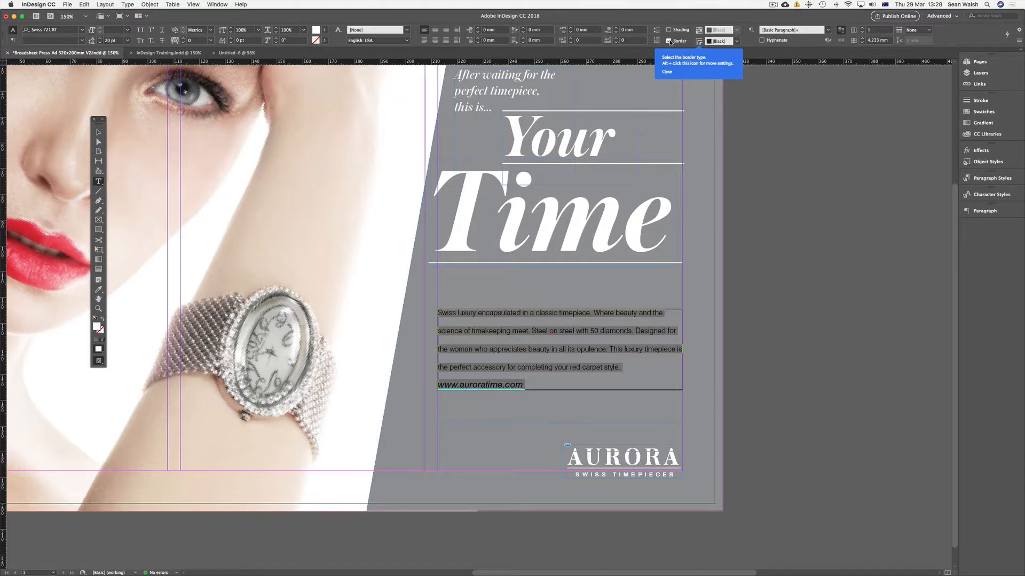
Open the detailed paragraph border settings and compare the shading options with the border options.
alt+click(699, 42)
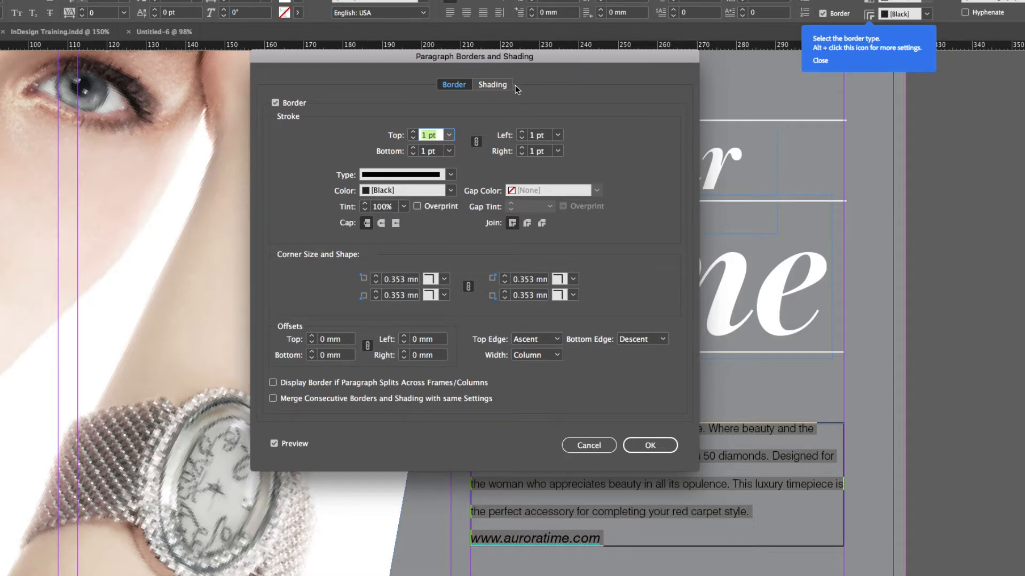
click(492, 85)
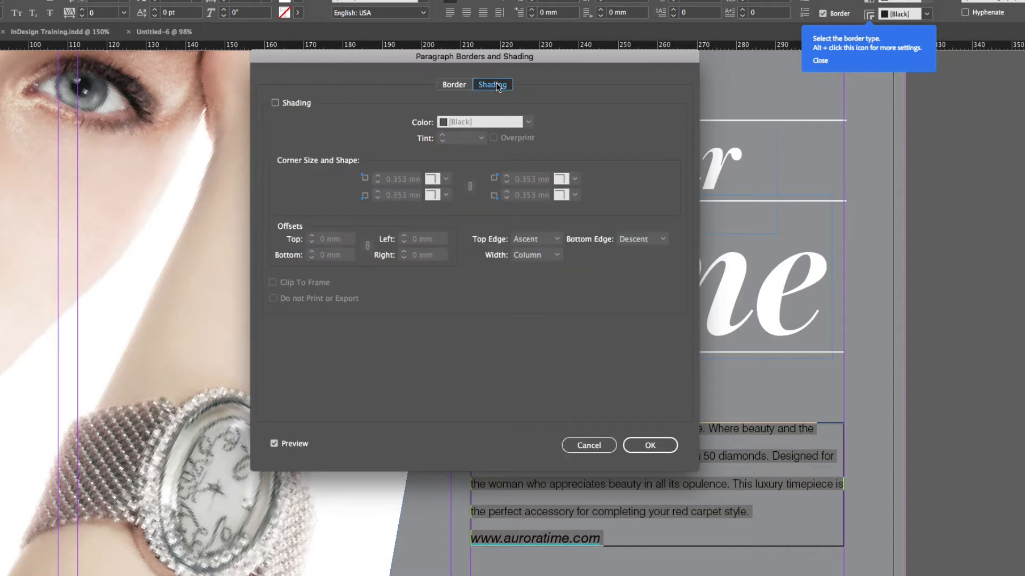
click(447, 86)
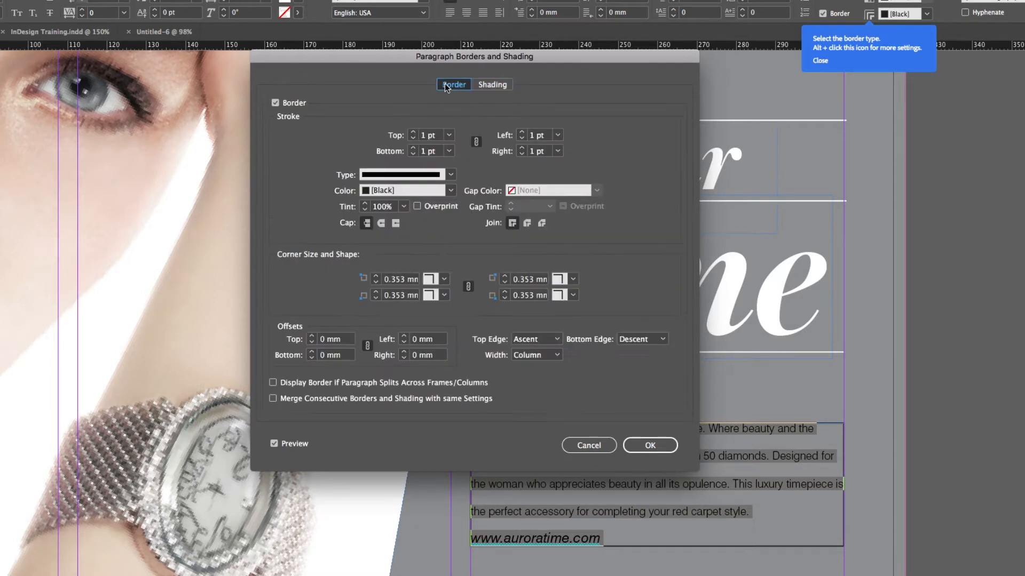
Keep the paragraph border enabled and set its stroke weight to 2 pt on all sides.
click(276, 103)
click(275, 103)
mouse_move(449, 59)
mouse_down()
mouse_move(216, 7)
mouse_move(210, 23)
mouse_up()
click(174, 96)
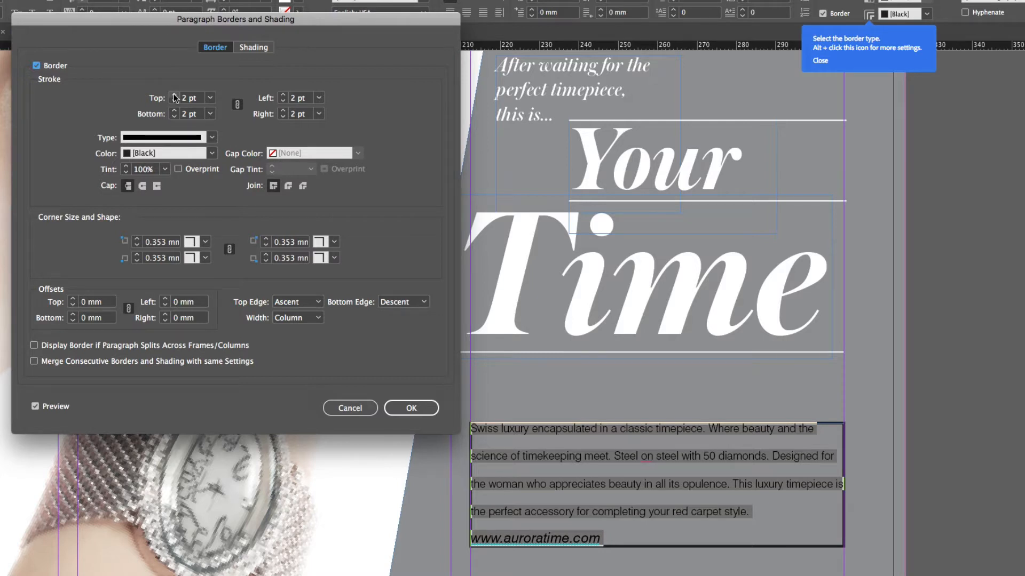
Set the paragraph border's stroke type to Thick - Thick and its color to [Paper].
click(213, 139)
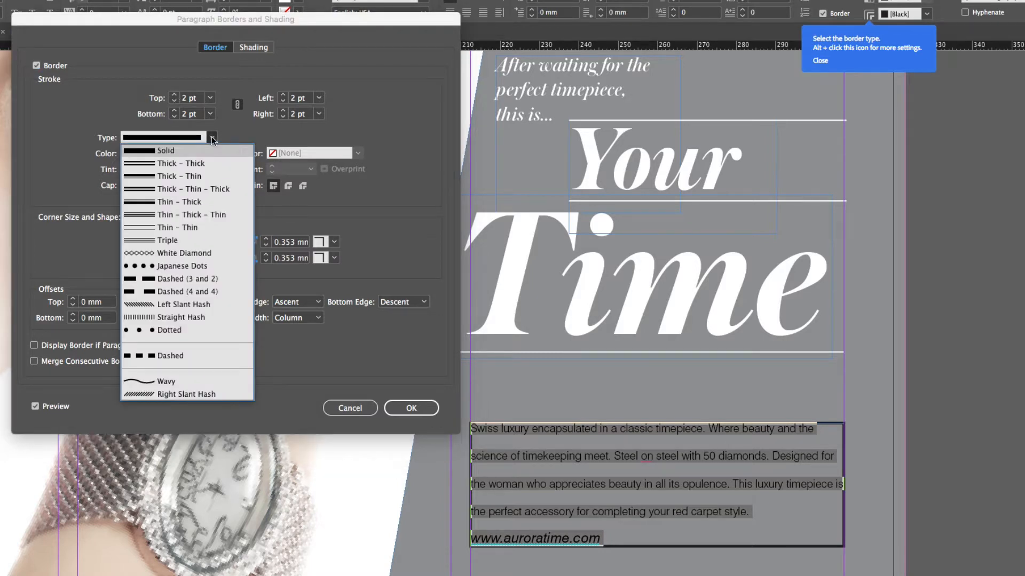
click(203, 163)
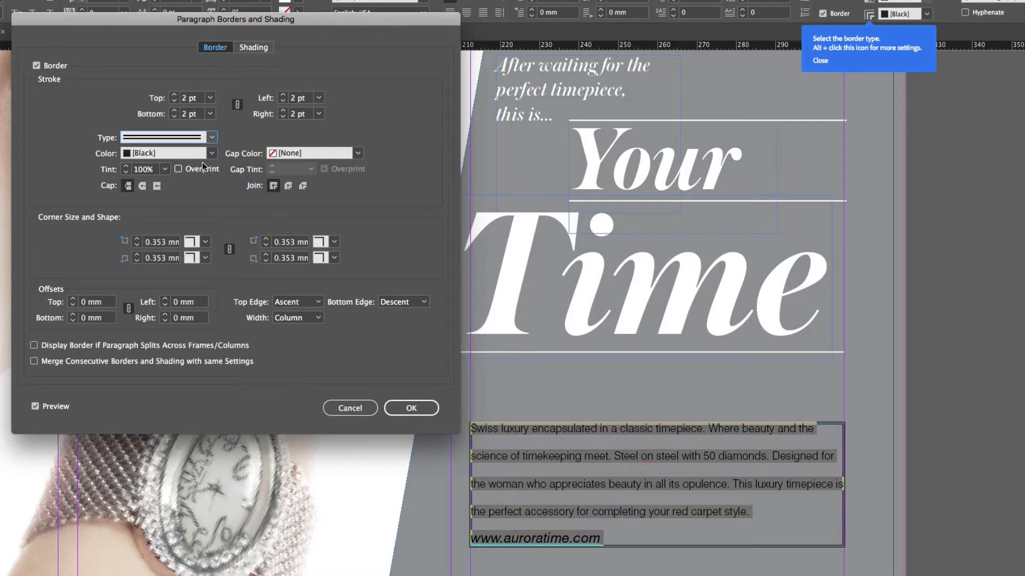
click(212, 154)
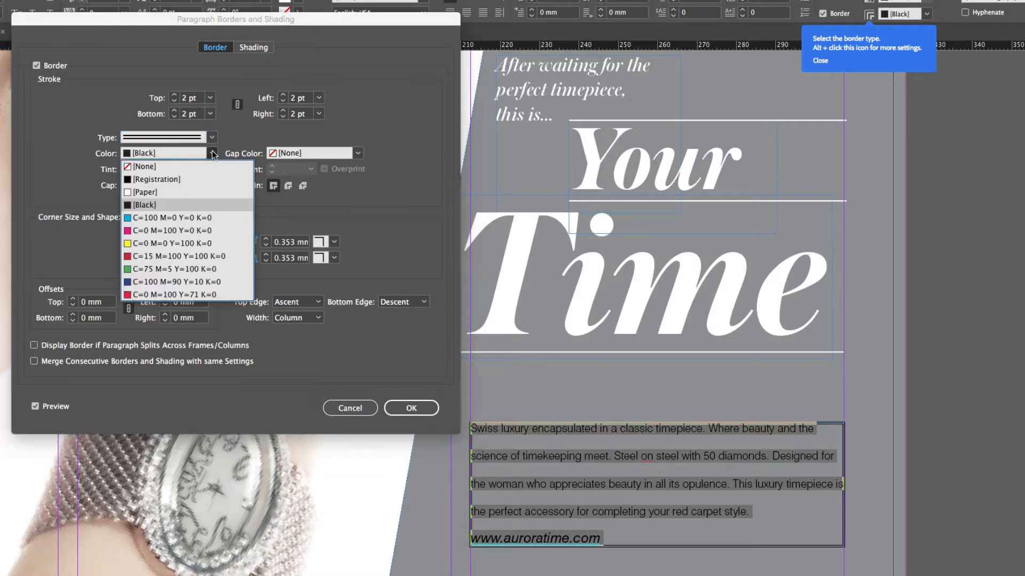
click(175, 192)
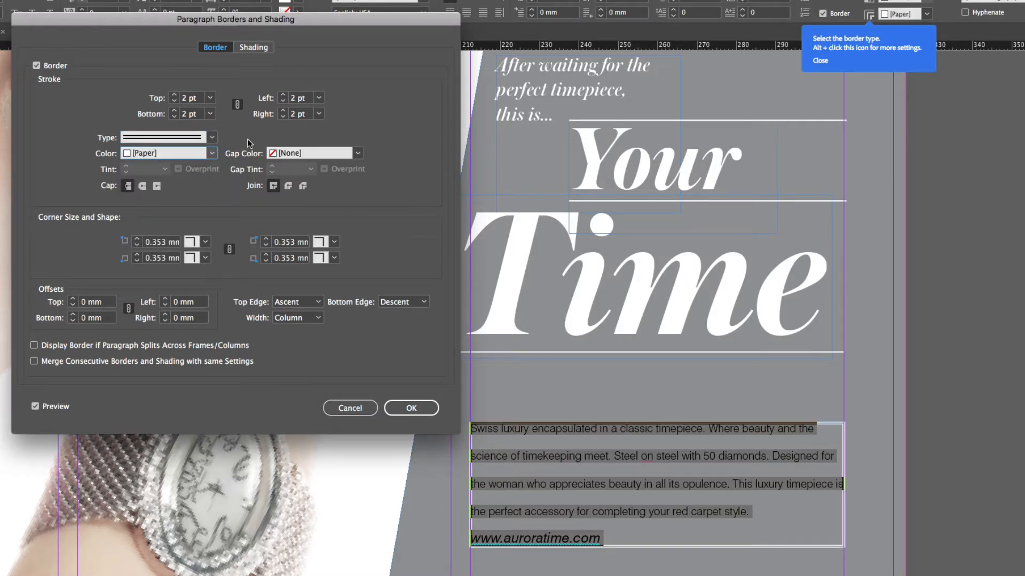
Try the Rounded corner shape on all border corners, and set the corner shape back to None.
click(205, 242)
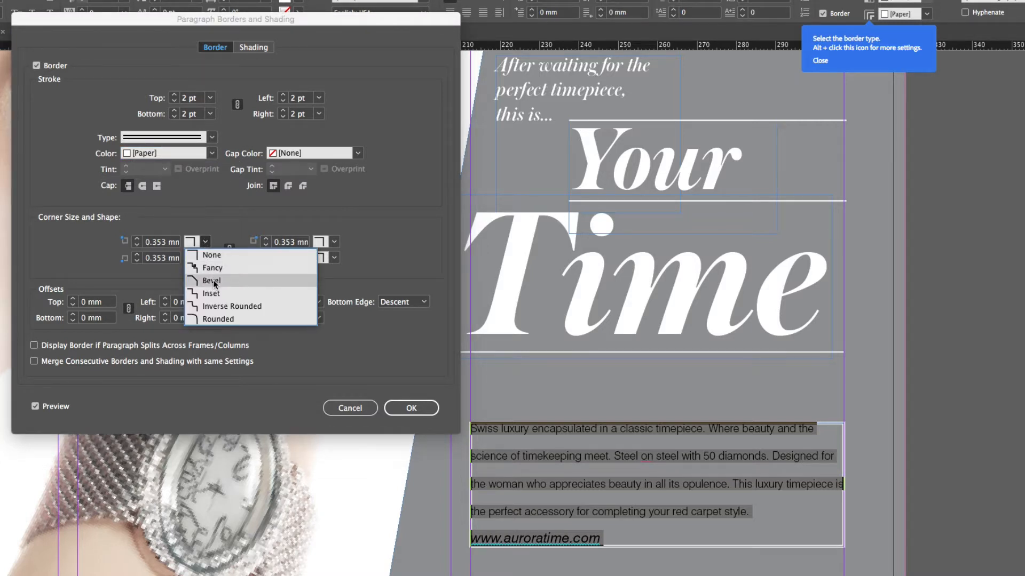
click(216, 319)
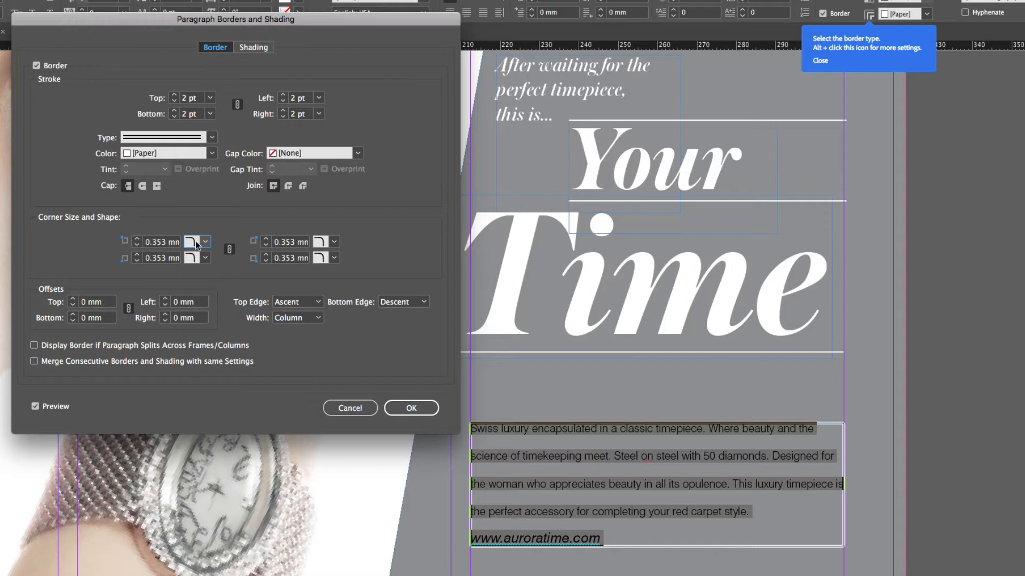
click(205, 242)
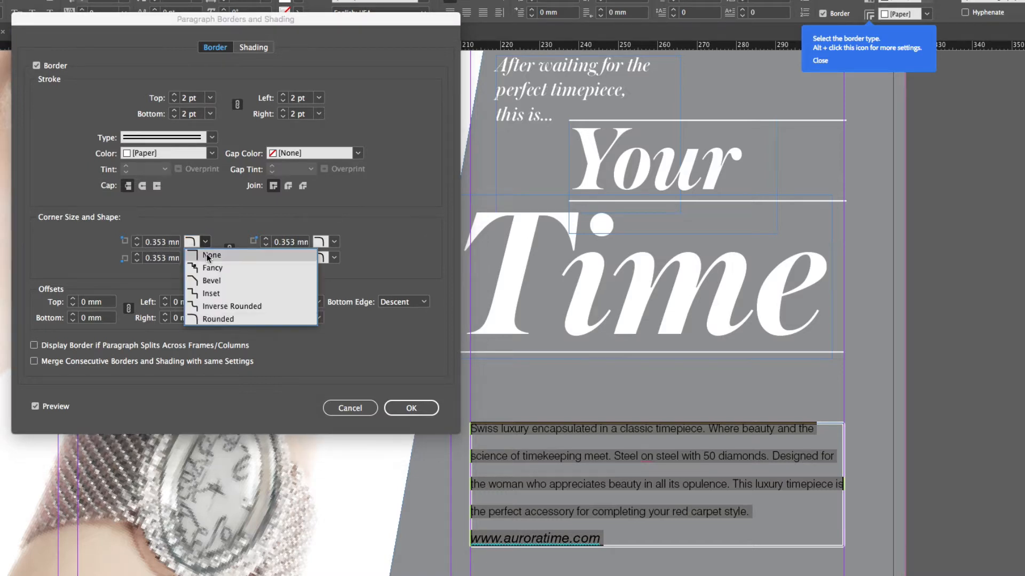
click(207, 255)
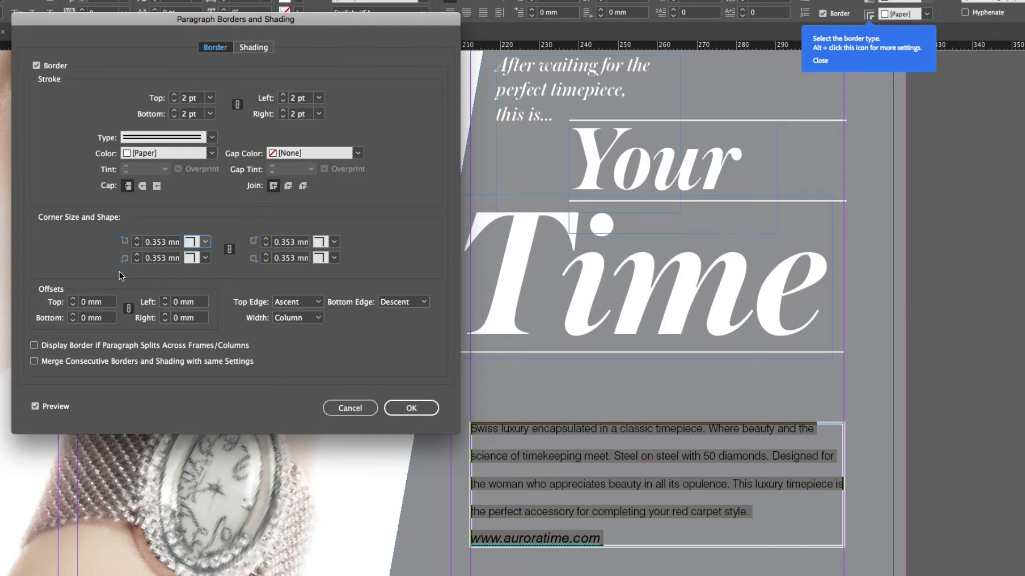
Offset the border 3 mm from the text on all four sides and apply the paragraph border settings.
click(73, 300)
click(72, 299)
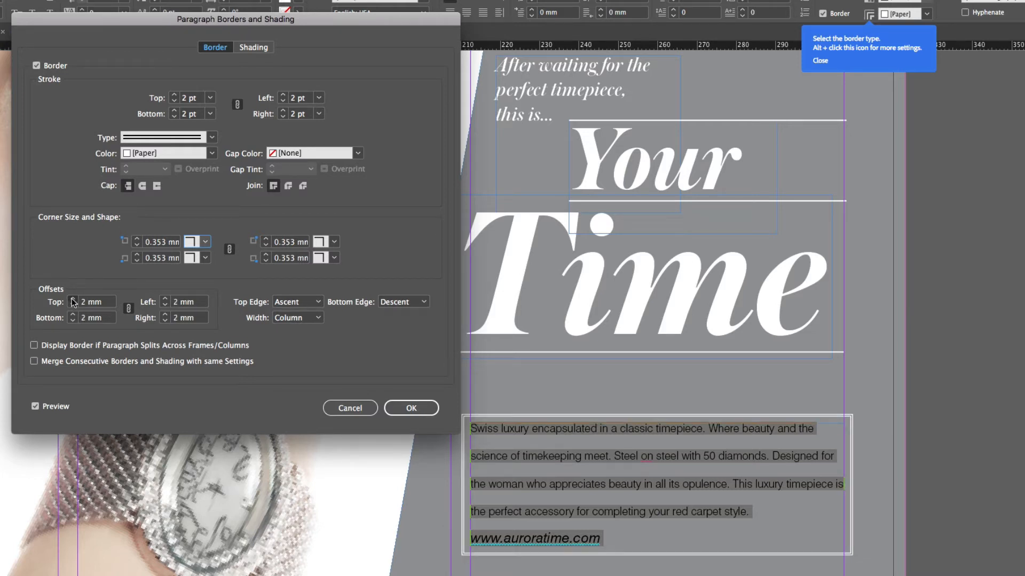
click(72, 299)
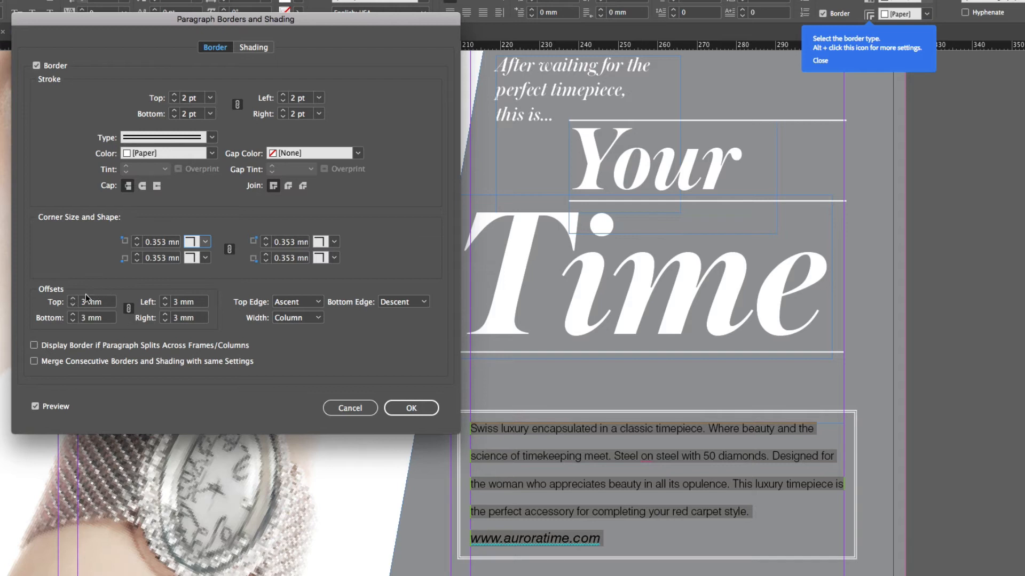
click(128, 308)
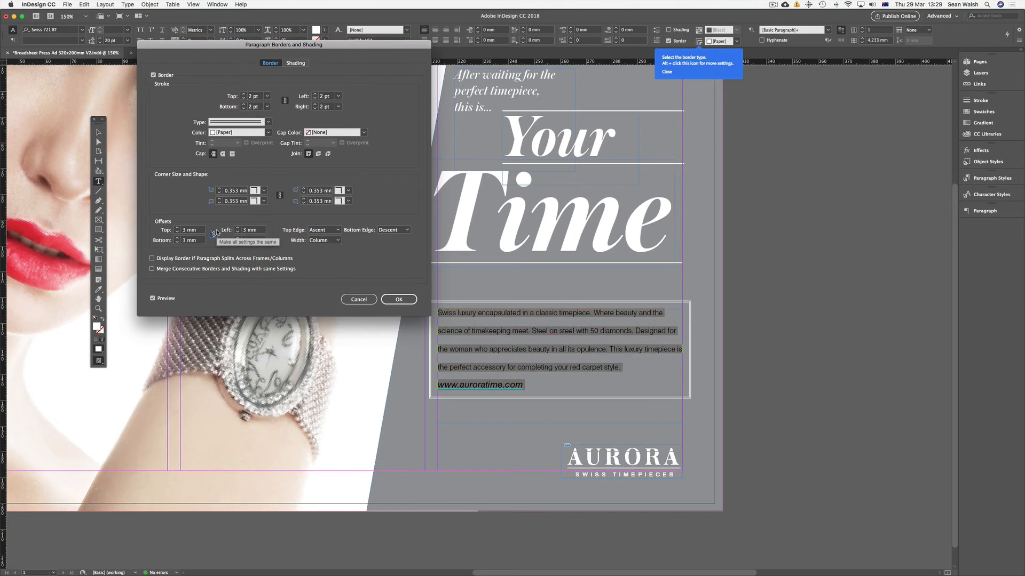
click(214, 234)
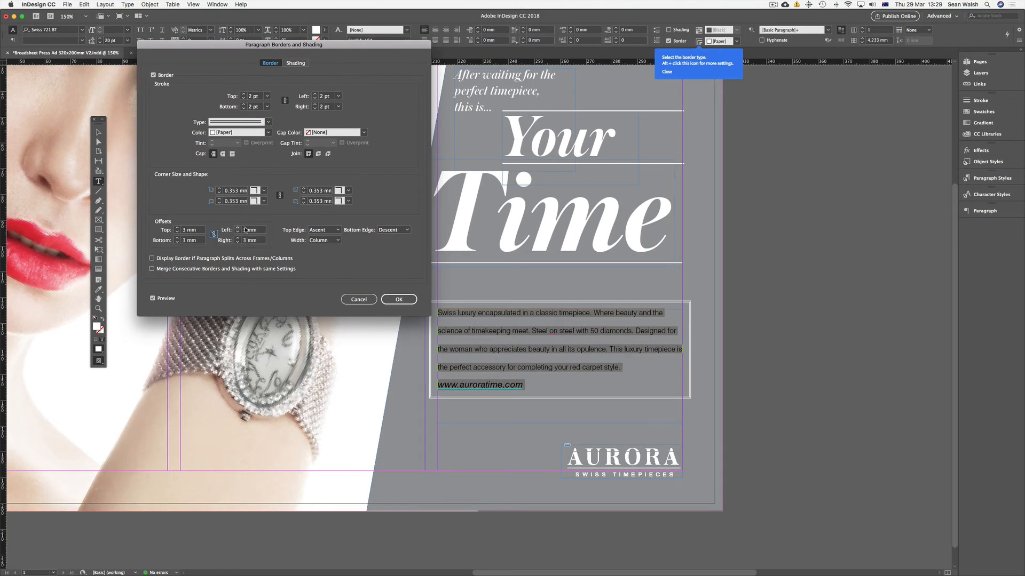
click(399, 300)
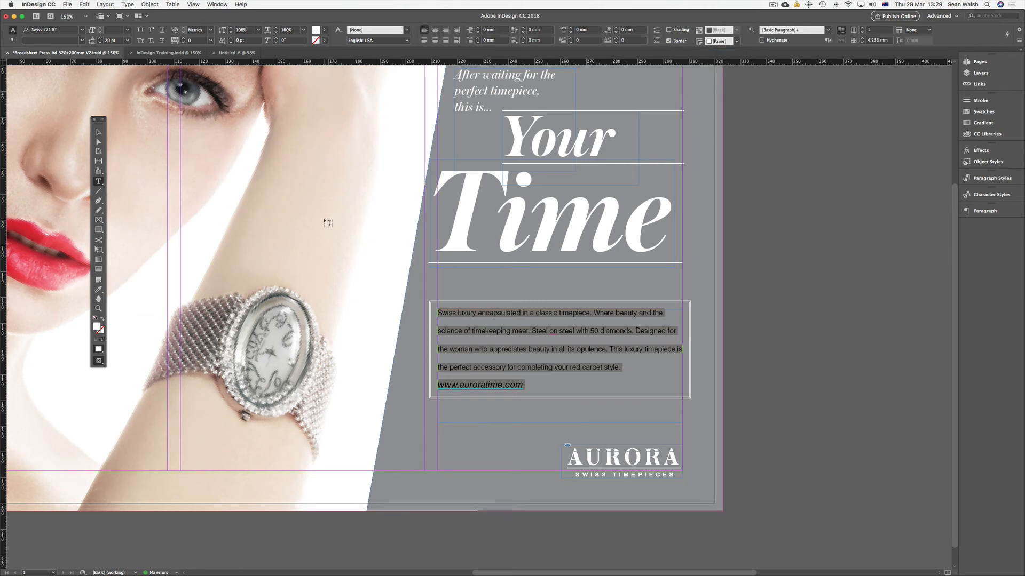